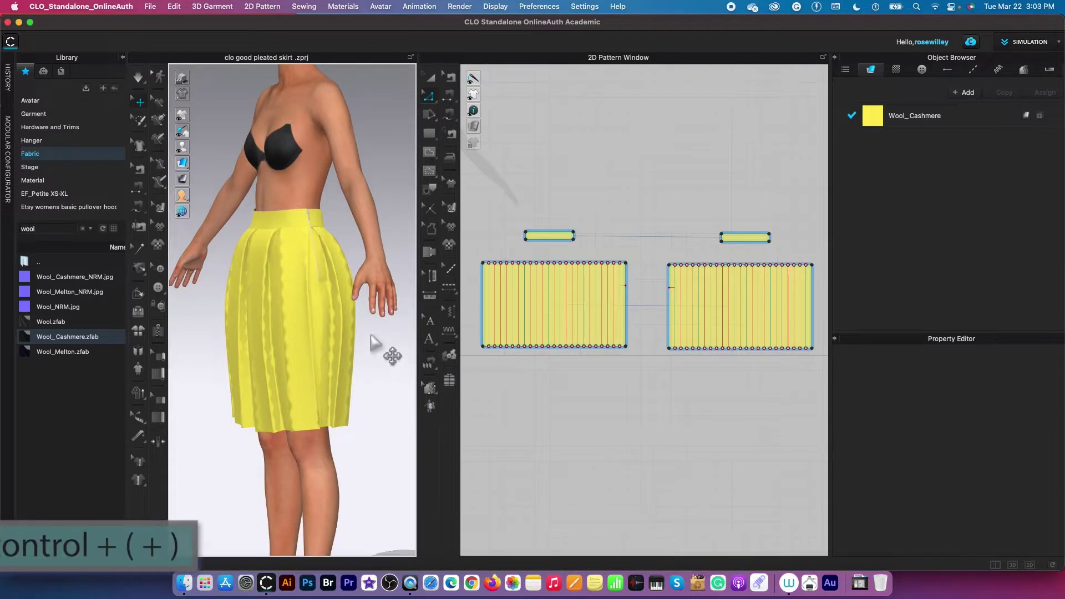
With the Transform Pattern tool, recolor the skirt's zipper line to the nearby yellow fabric shade #DDD051 sampled with the Eyedropper.
key("super+plus")
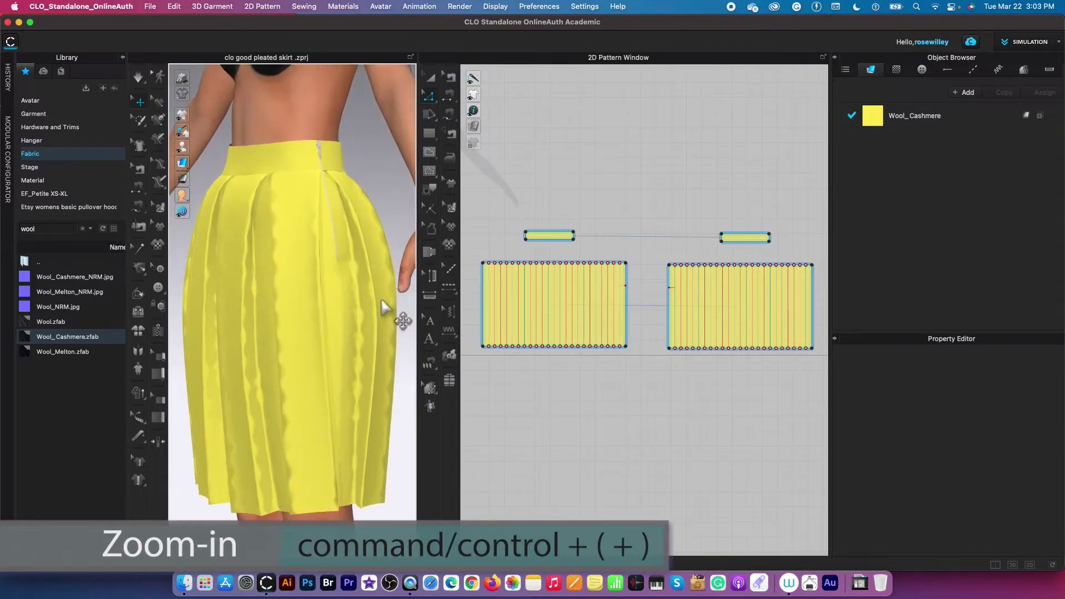
key("super+plus")
key("super+plus")
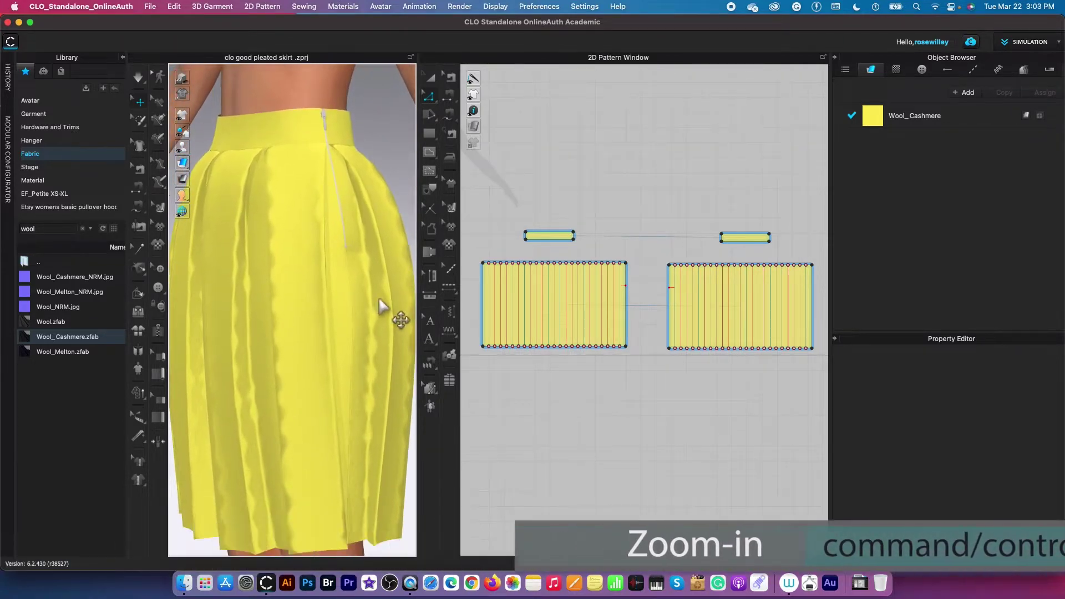
key("a")
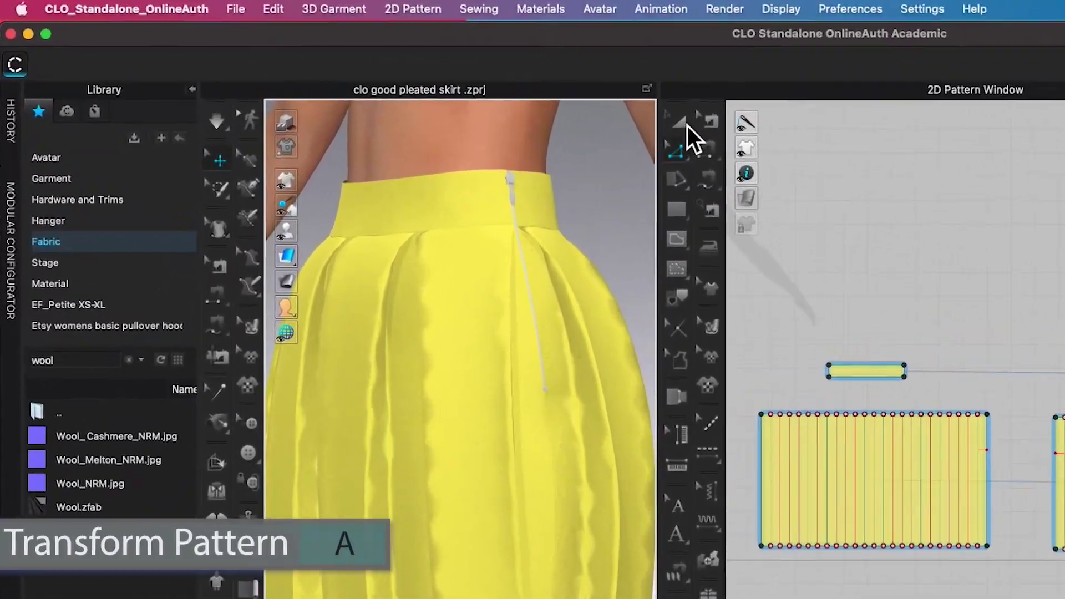
left_click(687, 126)
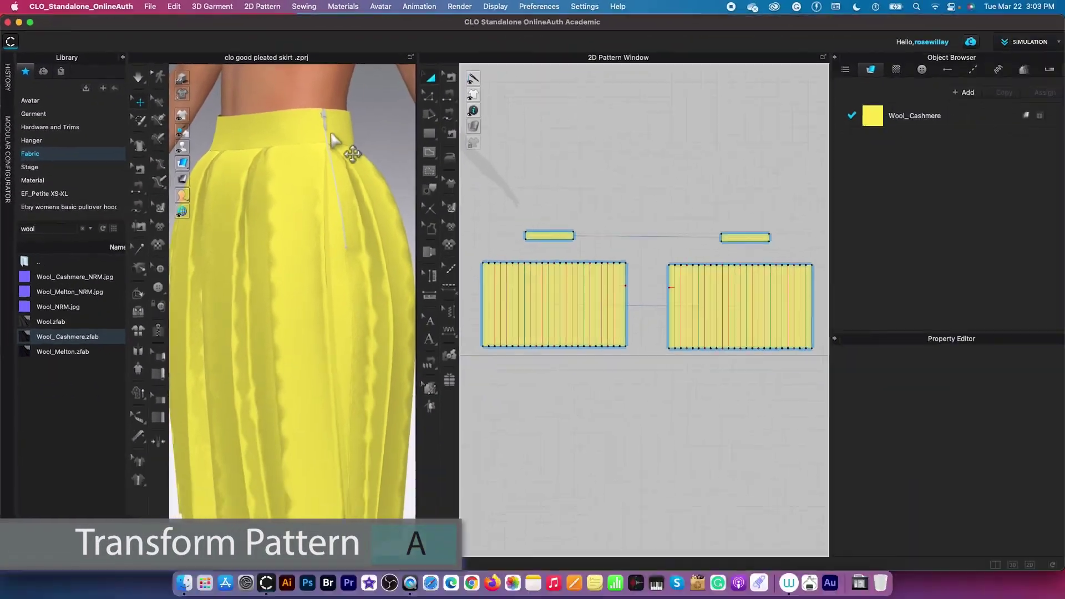
middle_click_drag(359, 150, 351, 161)
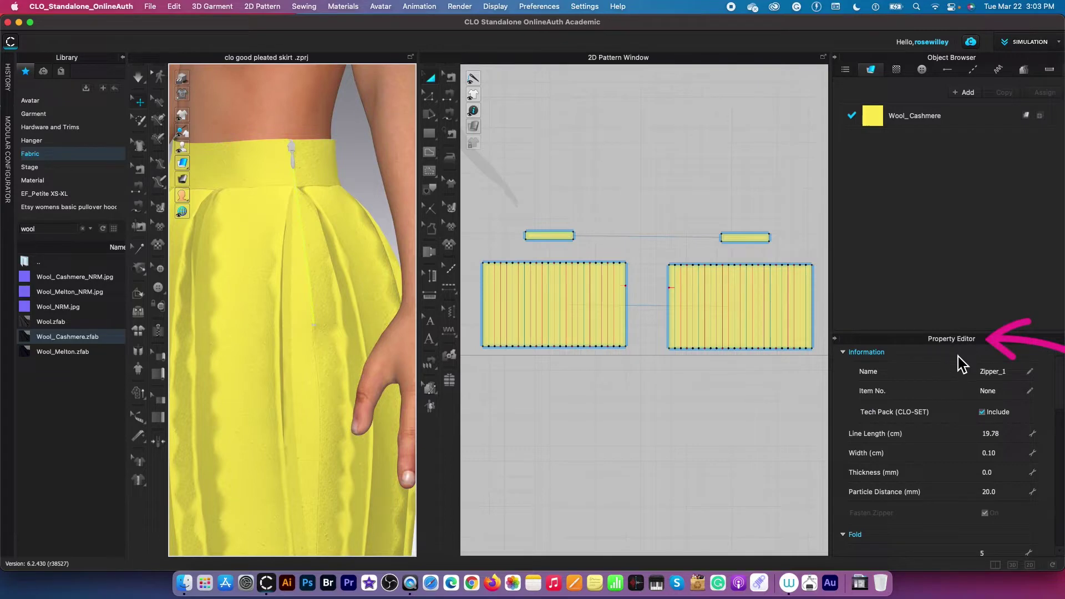
scroll(955, 414, "down", 2)
scroll(955, 414, "down", 10)
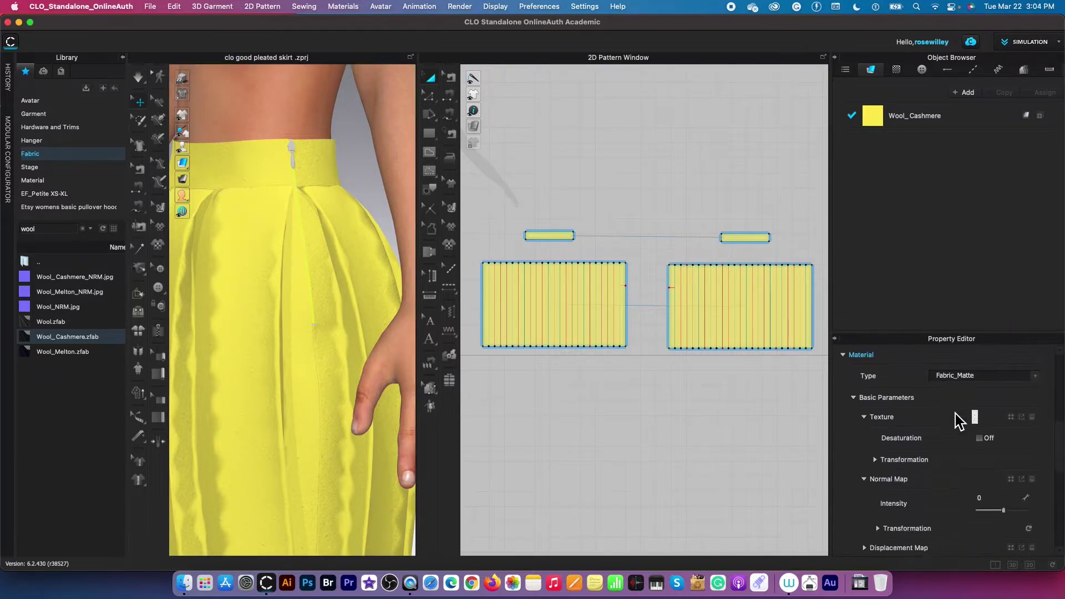
scroll(955, 414, "down", 8)
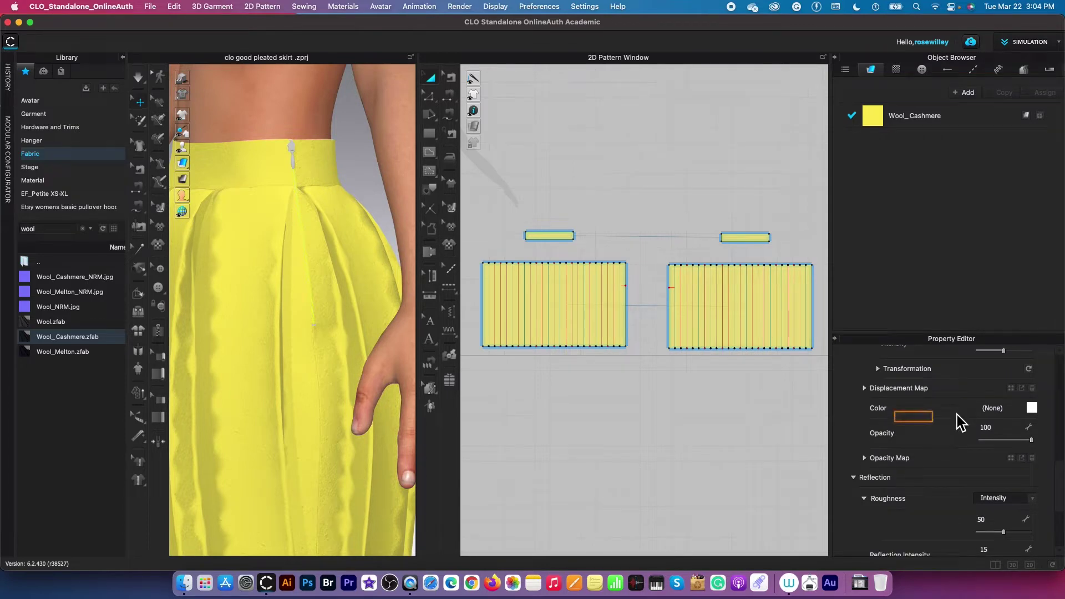
left_click(1032, 409)
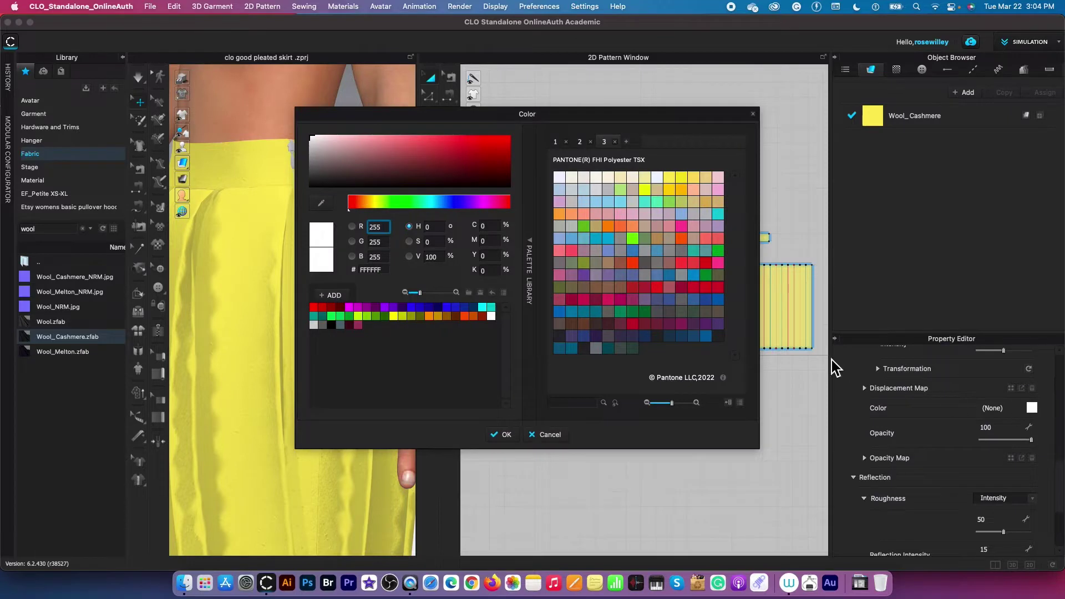
left_click_drag(483, 117, 582, 109)
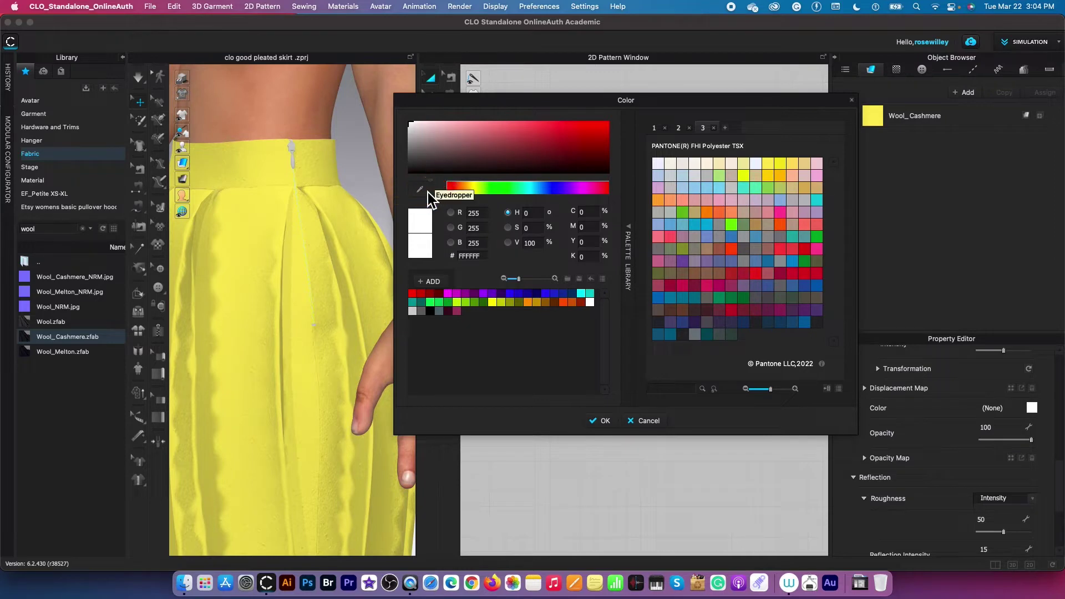
left_click(427, 192)
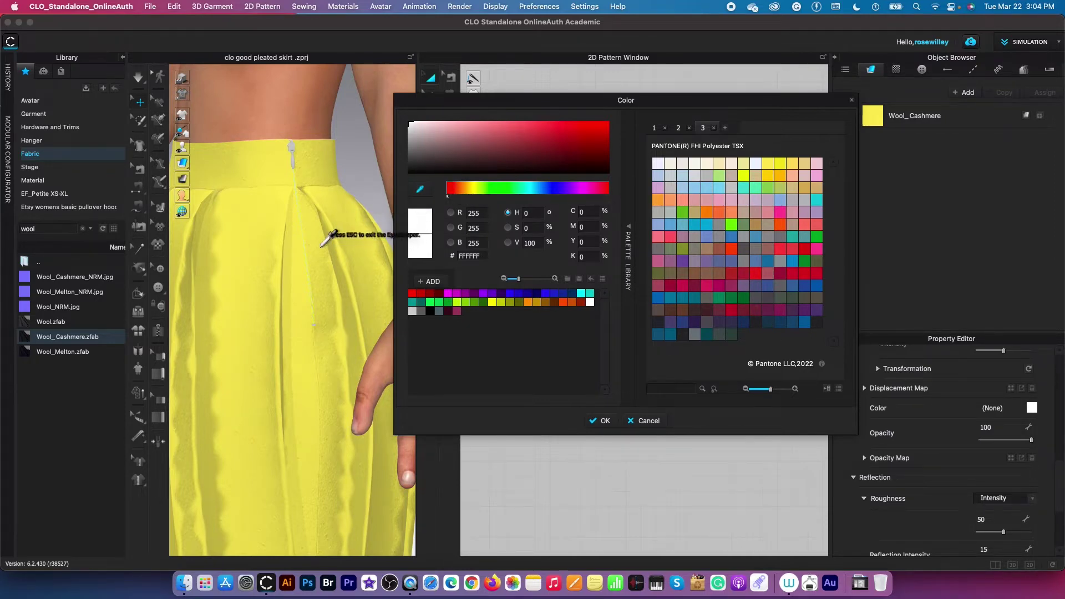
left_click(320, 245)
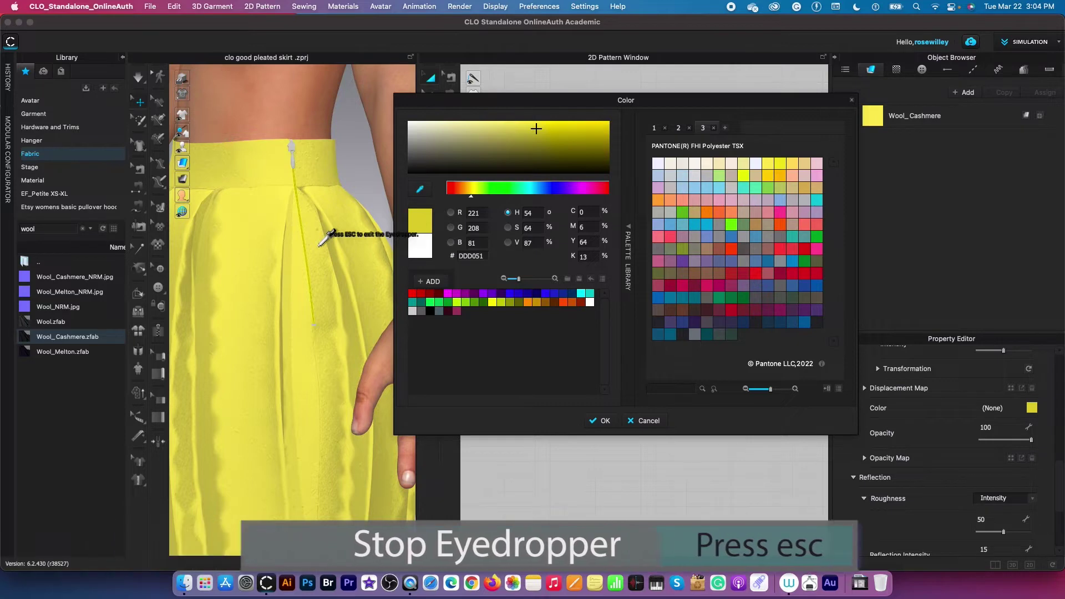
key("Escape")
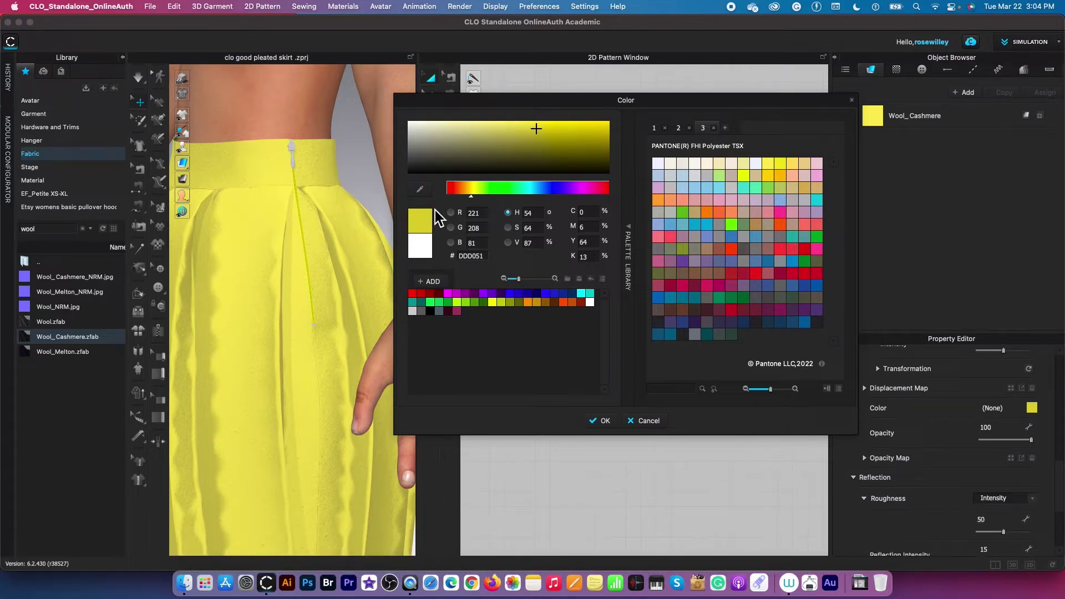
left_click(604, 421)
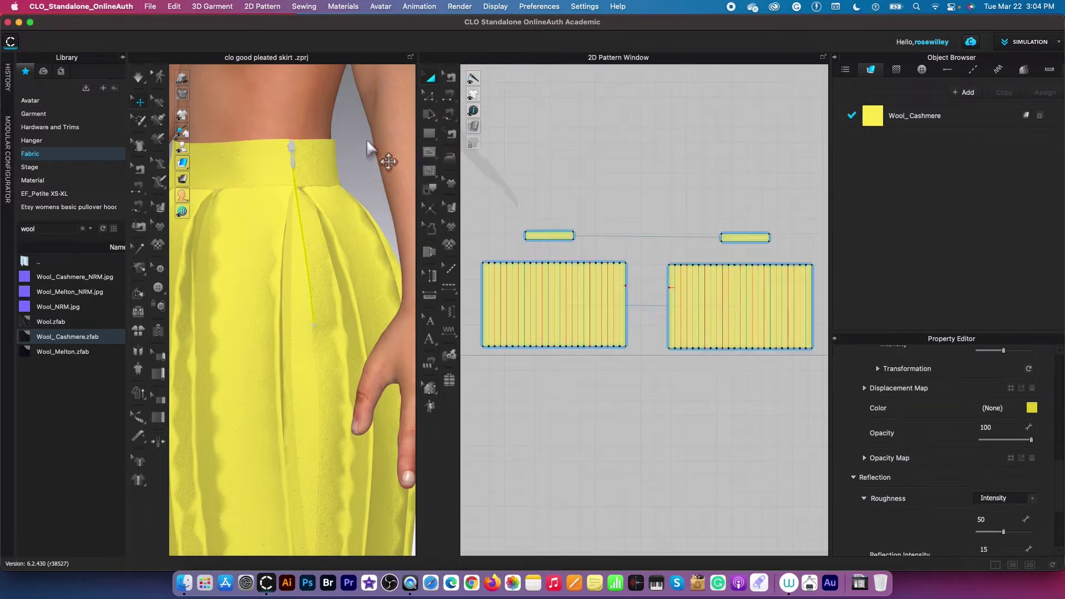
Select the zipper slider at the waistband and set its material type to Plastic.
left_click(291, 145)
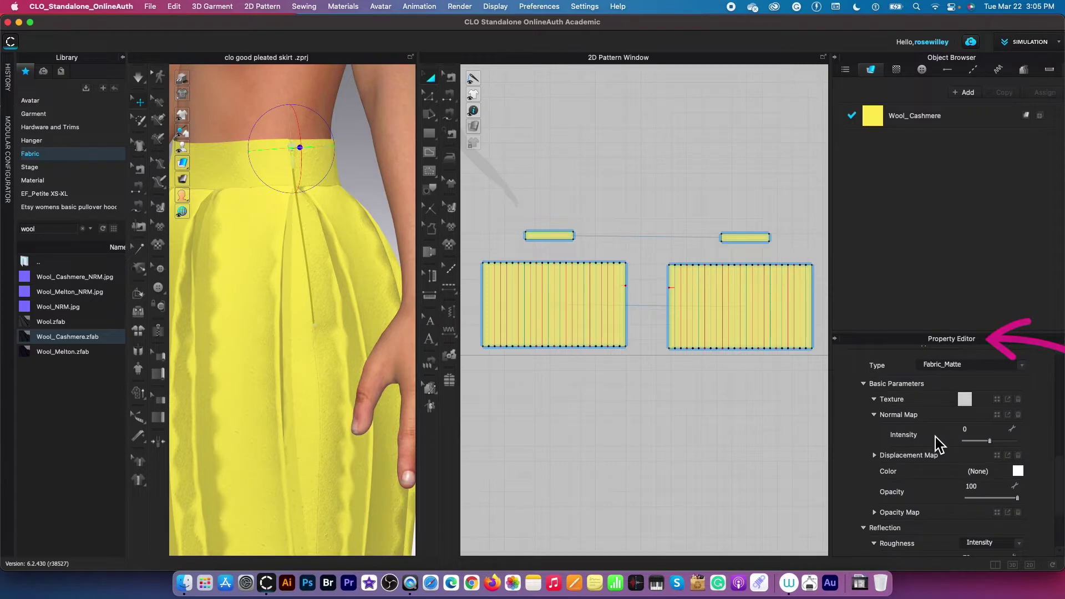
scroll(935, 437, "up", 2)
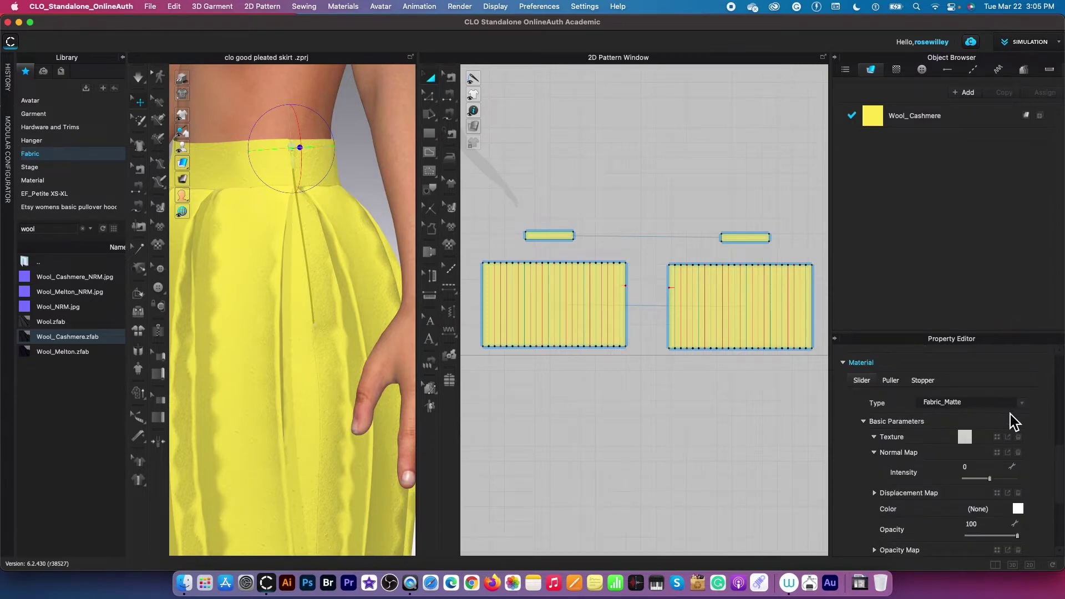
left_click(1023, 404)
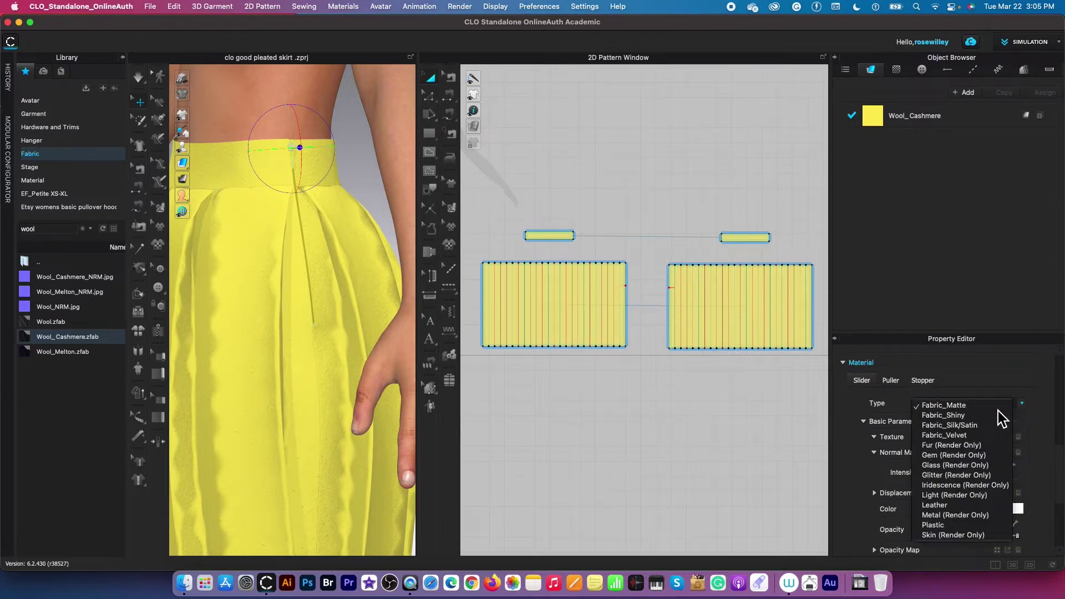
left_click(942, 526)
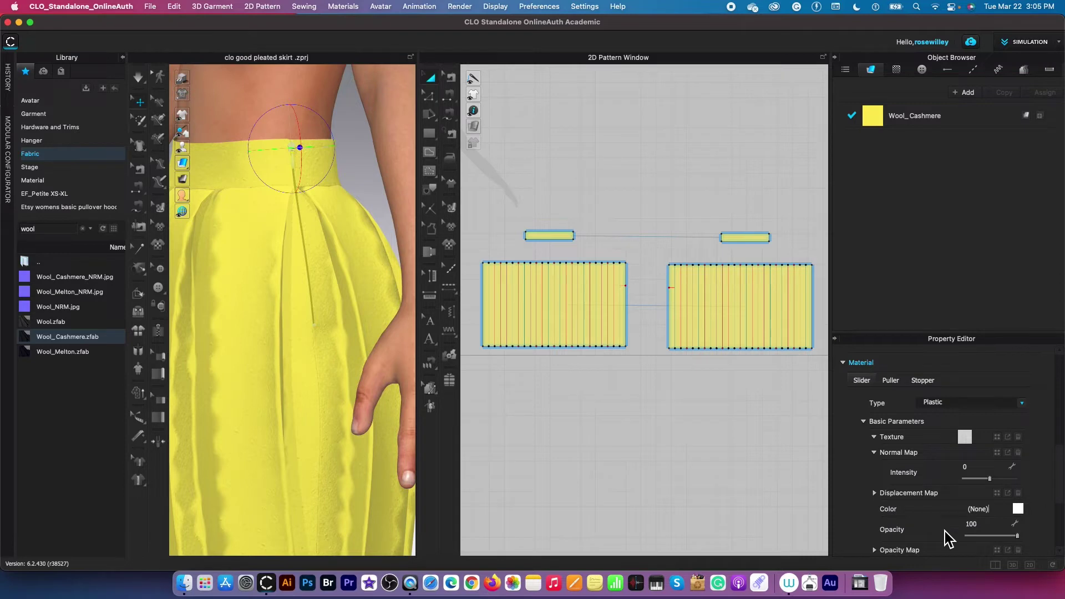
Sample the skirt's yellow for the zipper slider with the Eyedropper and darken it to #B7A941.
left_click(1019, 510)
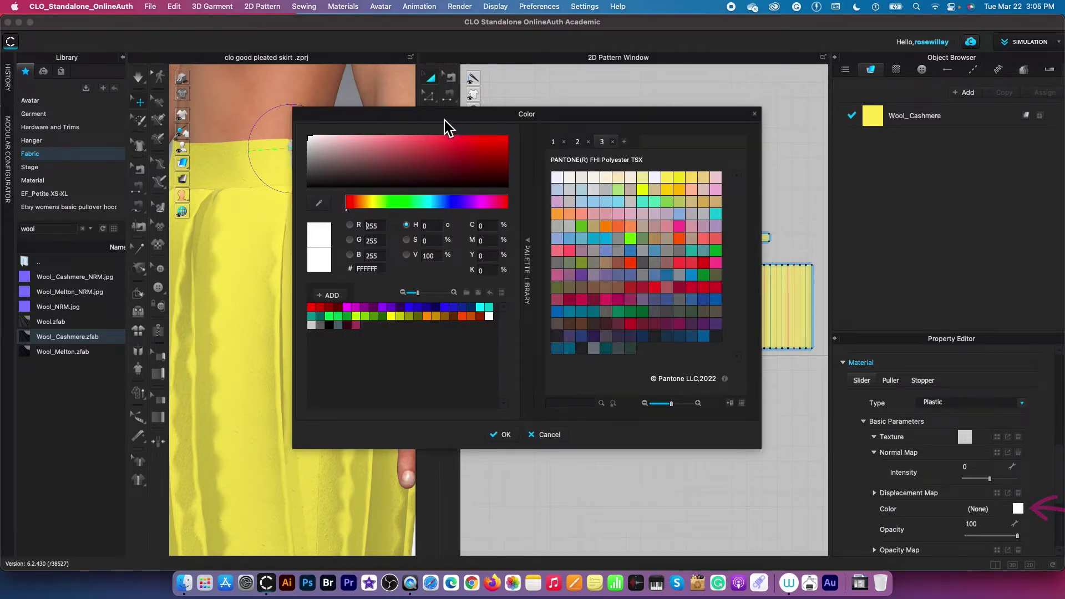
left_click_drag(438, 120, 550, 110)
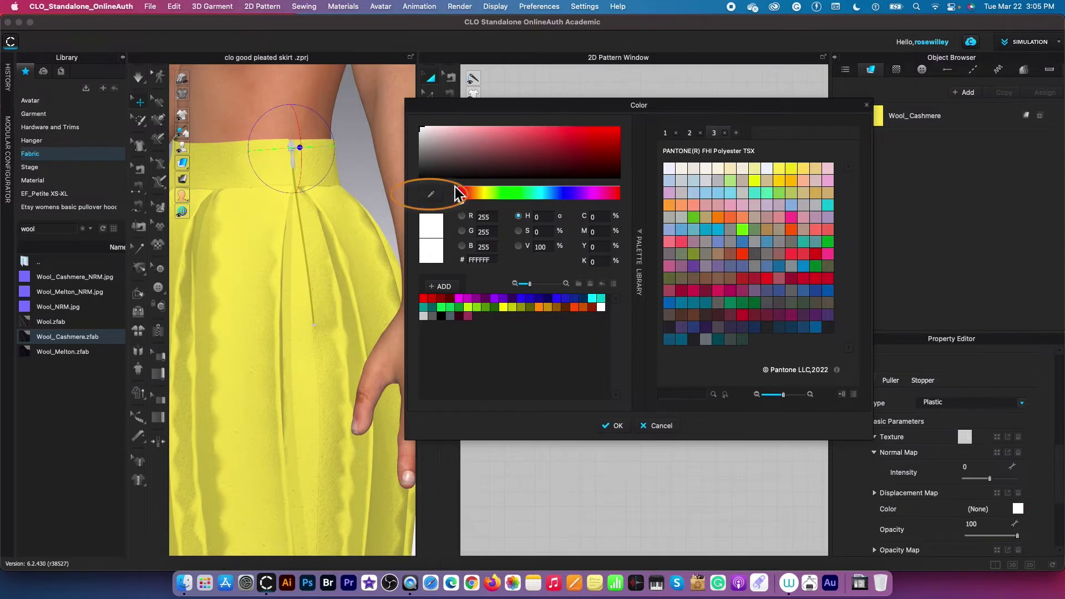
left_click(431, 194)
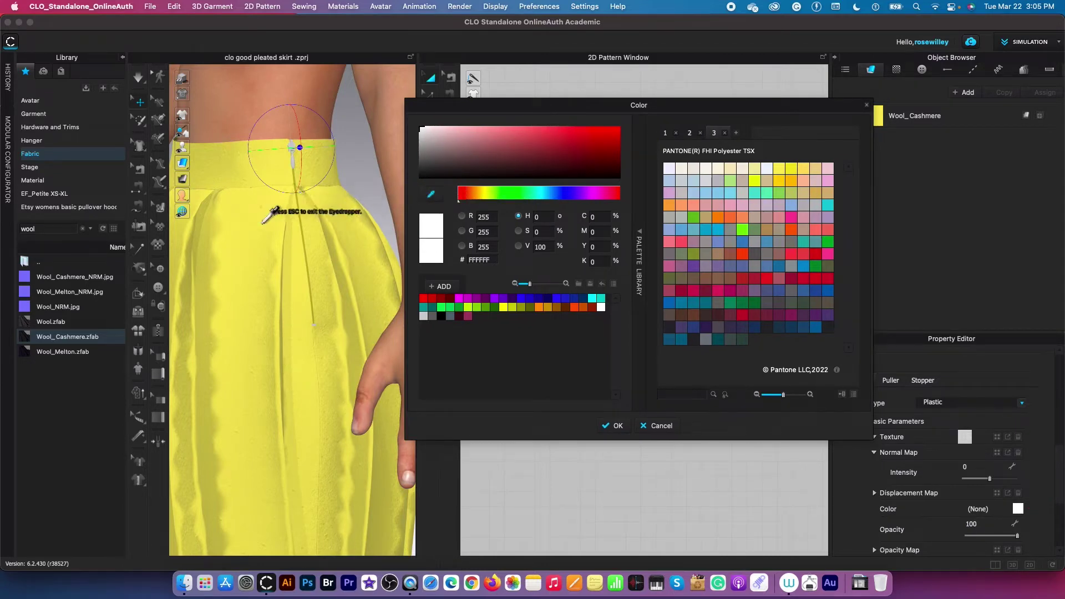
left_click(264, 222)
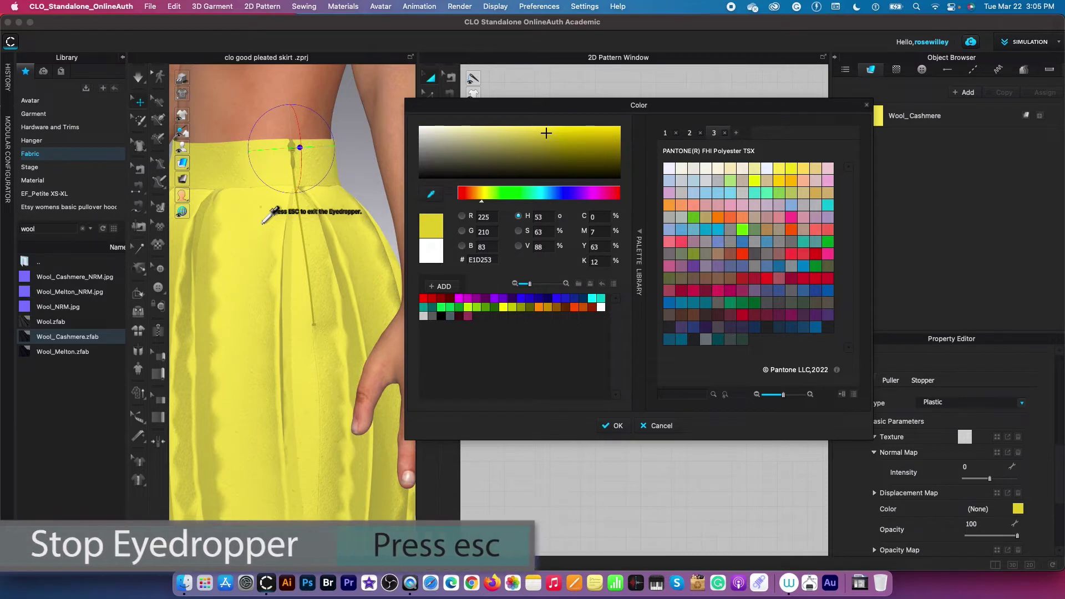
key("Escape")
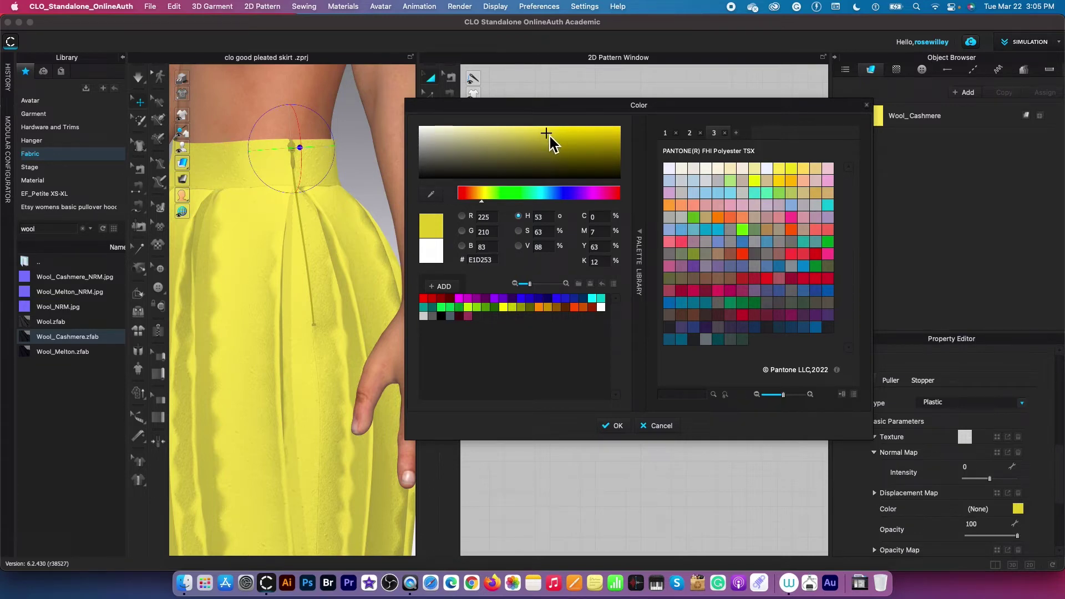
mouse_move(552, 136)
left_mouse_down()
mouse_move(552, 150)
mouse_move(549, 141)
left_mouse_up()
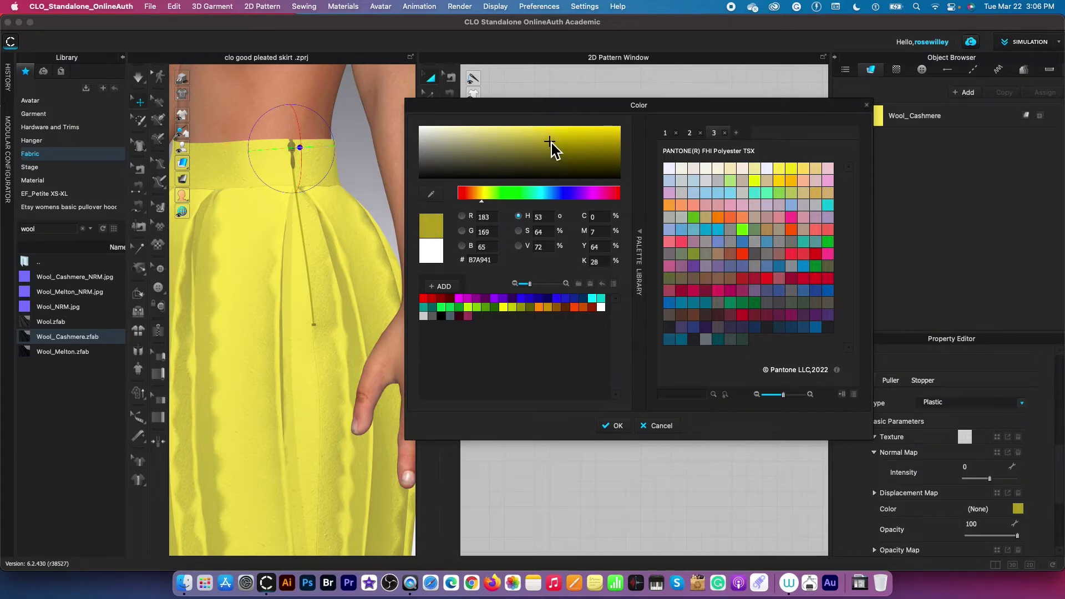
left_click(617, 426)
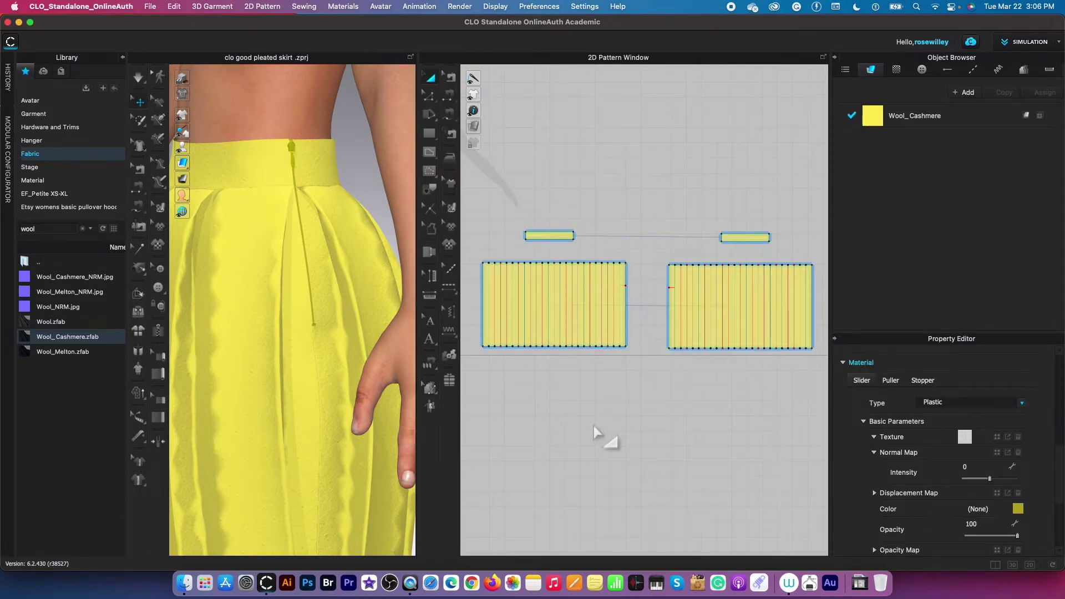
Stop the zipper's stopper from using the slider's material and set its own material type to Fabric_Matte.
scroll(331, 341, "up", 3)
left_click(331, 341)
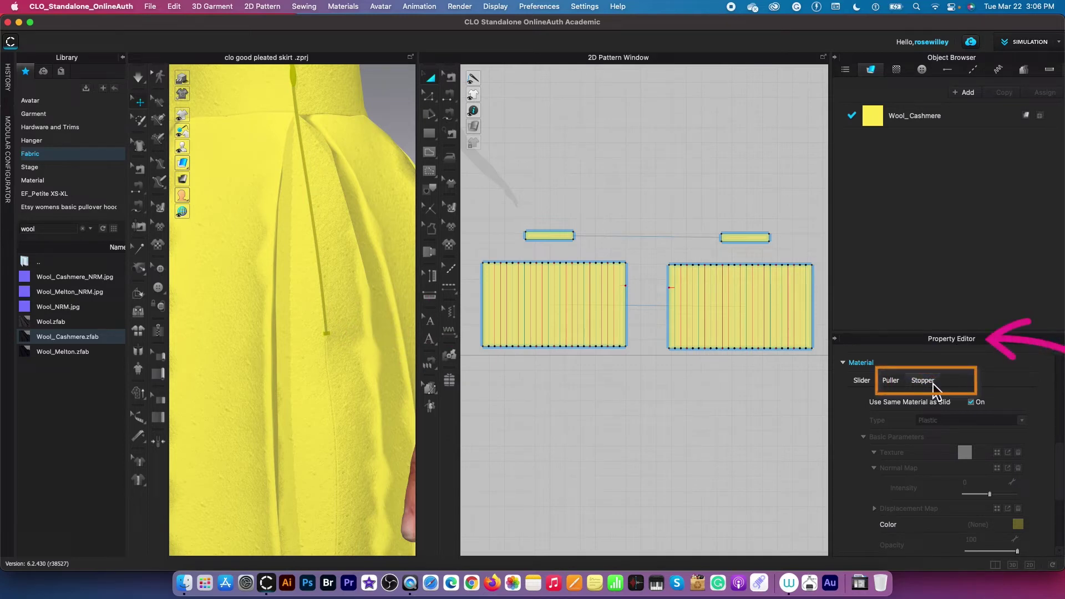
left_click(971, 402)
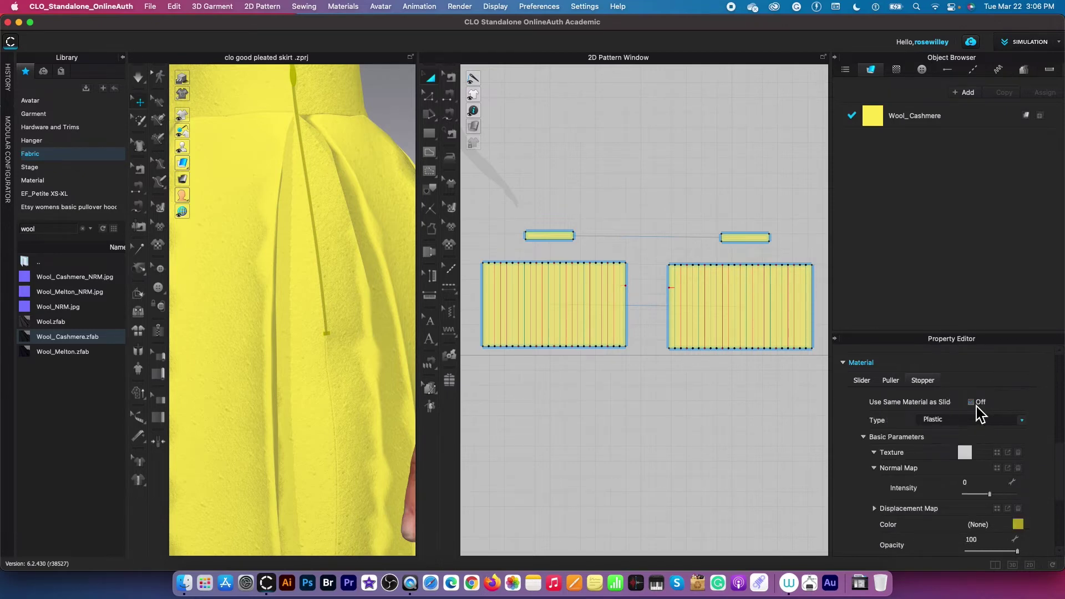
left_click(1024, 423)
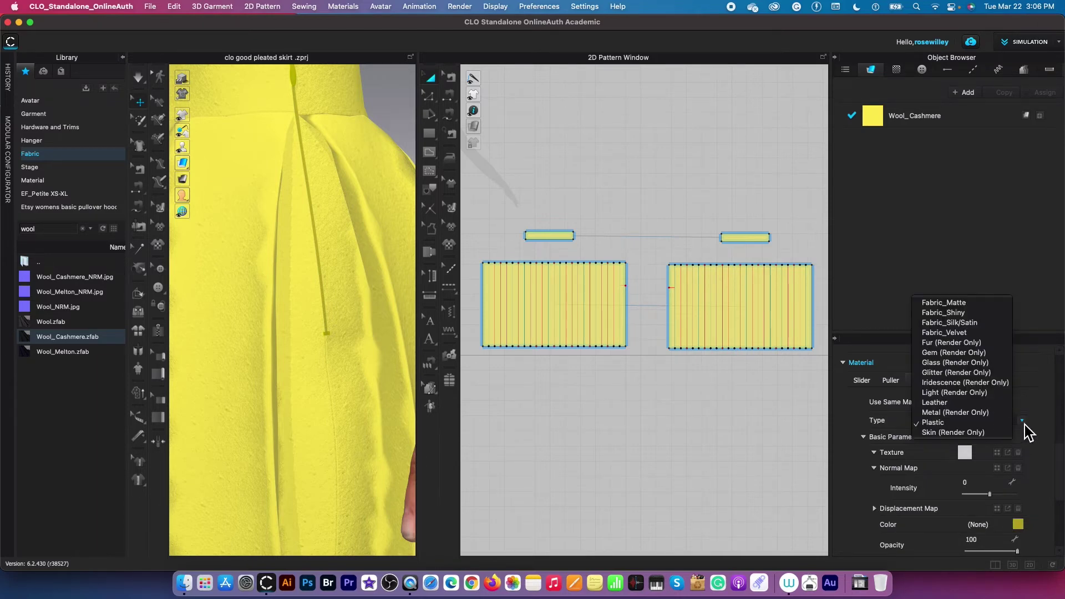
left_click(972, 304)
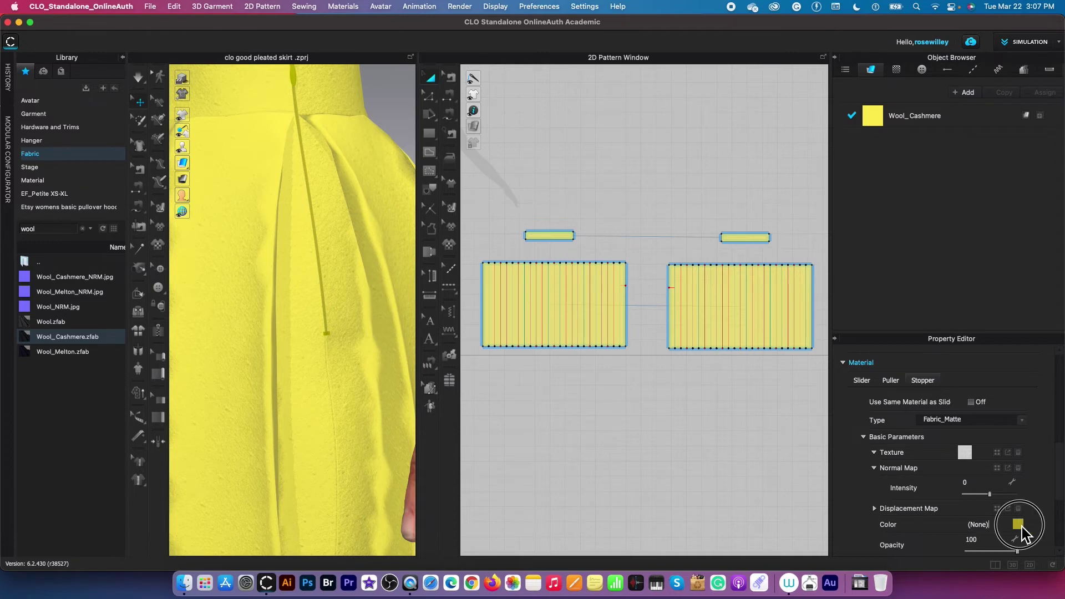
Sample the skirt's yellow for the zipper stopper with the Eyedropper and mute it to #CABF55.
left_click(1017, 525)
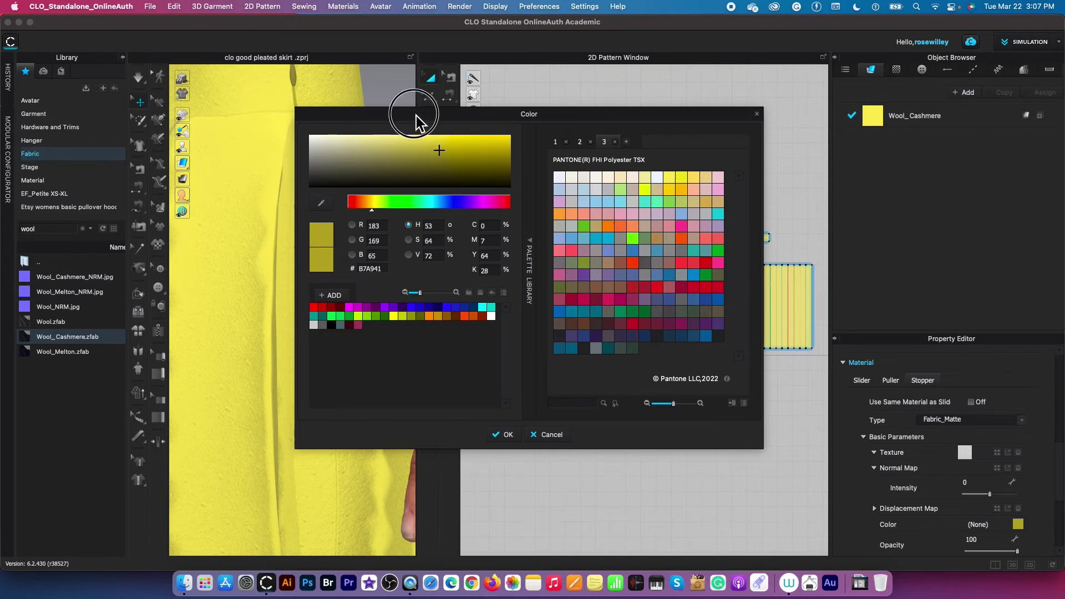
left_click_drag(415, 114, 536, 96)
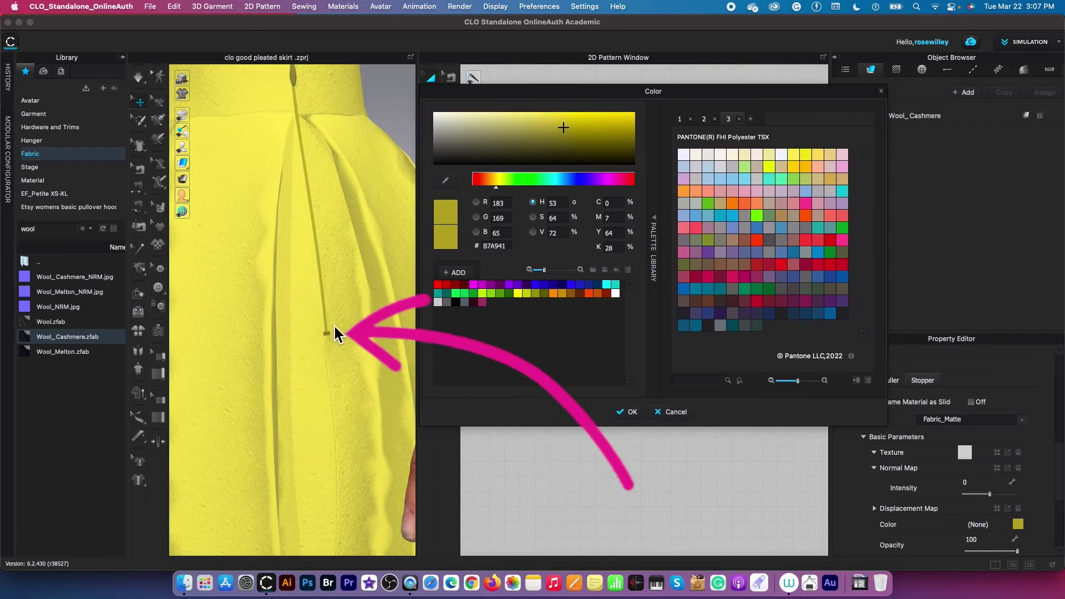
left_click(445, 180)
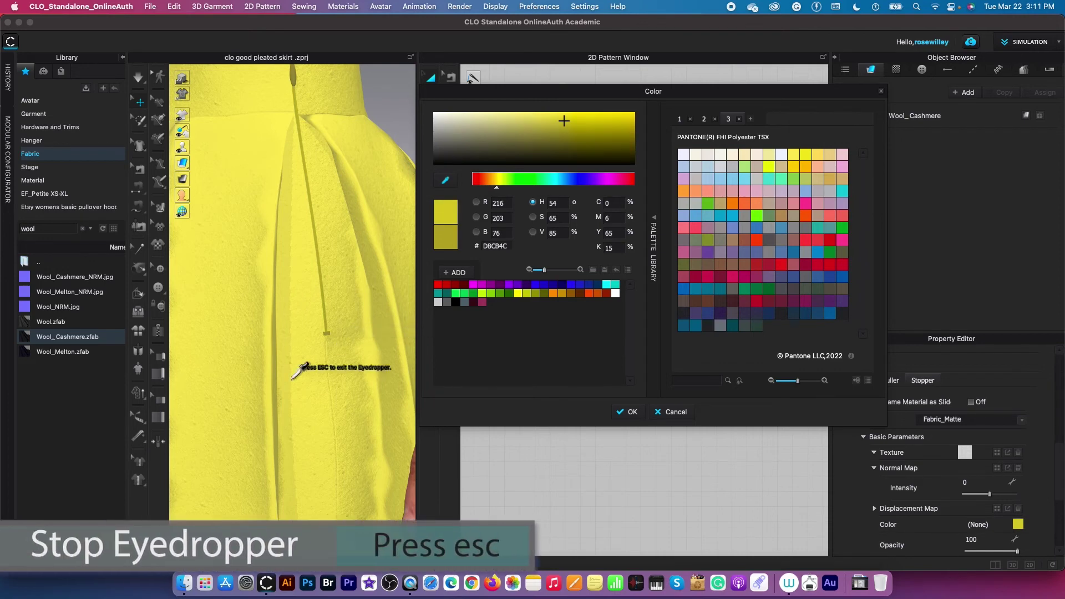
key("Escape")
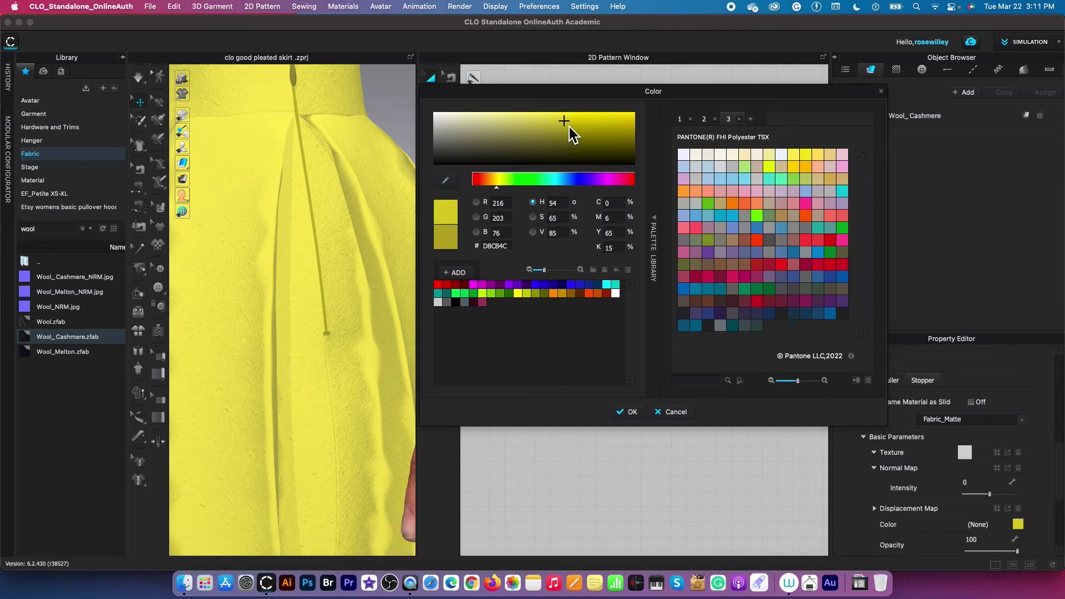
mouse_move(568, 124)
left_mouse_down()
mouse_move(550, 121)
mouse_move(541, 146)
mouse_move(550, 123)
left_mouse_up()
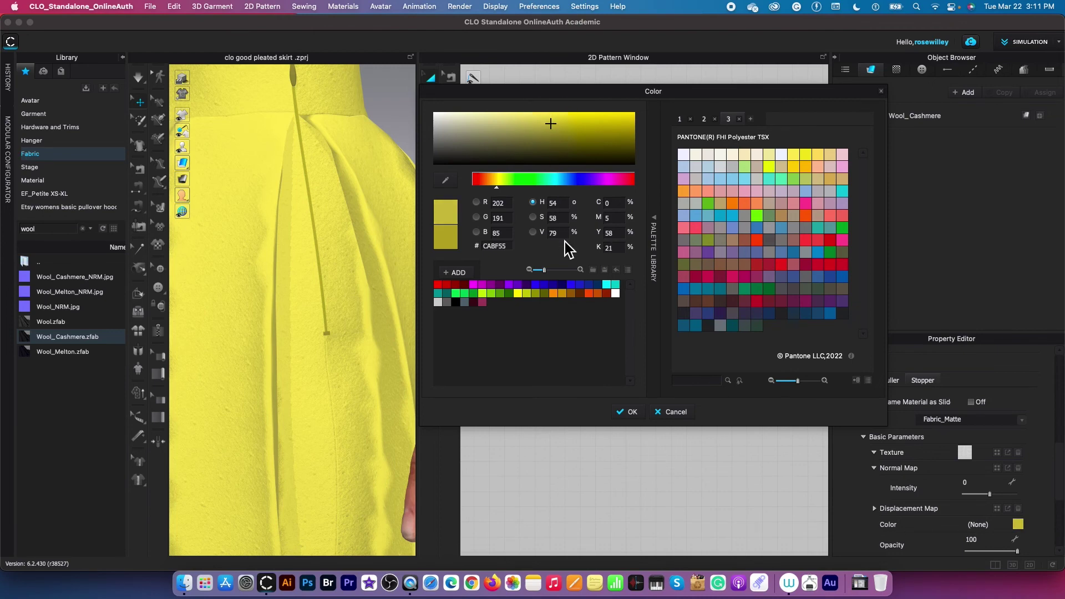
left_click(634, 416)
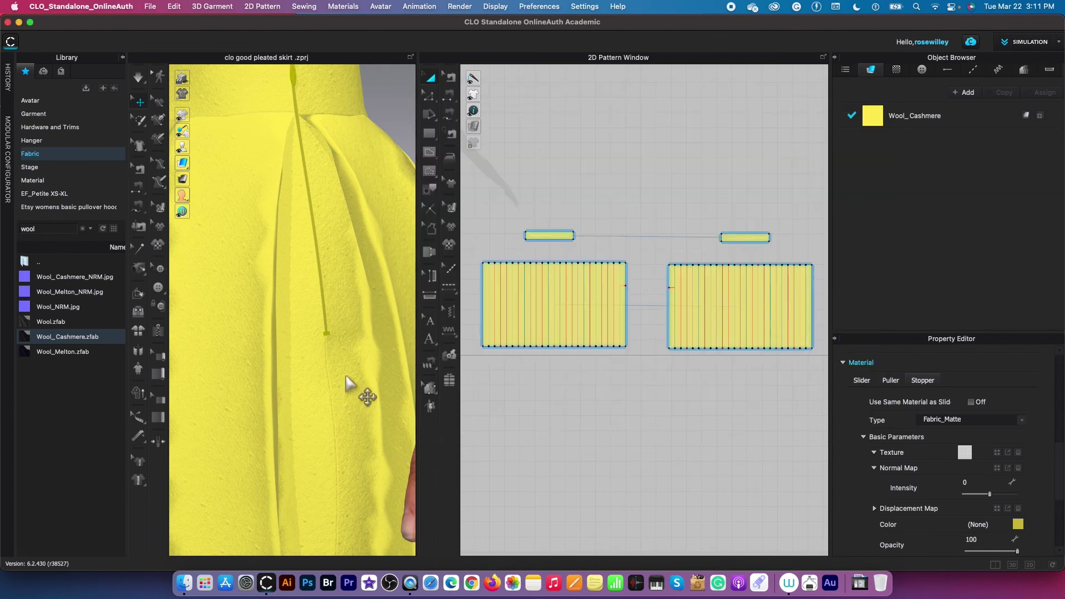
scroll(353, 389, "down", 1)
scroll(353, 389, "down", 4)
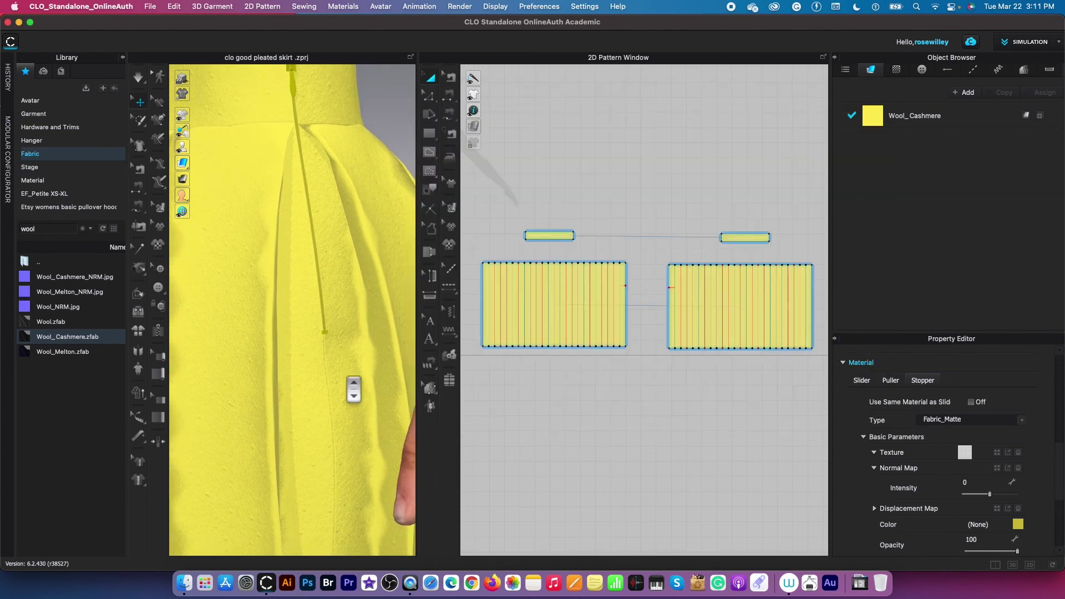
scroll(353, 390, "down", 5)
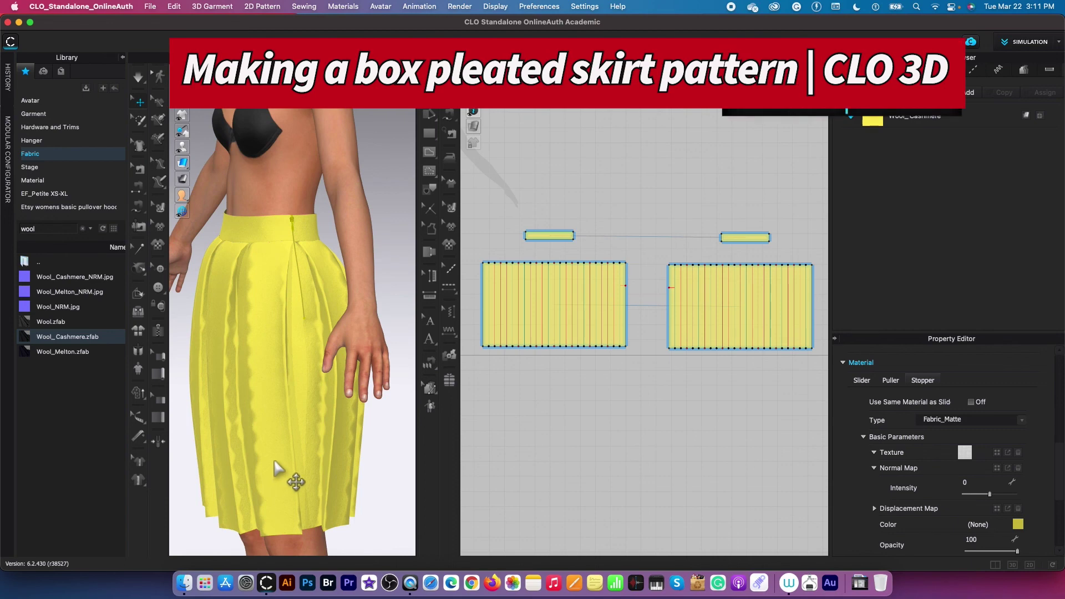
key("0")
scroll(358, 446, "up", 5)
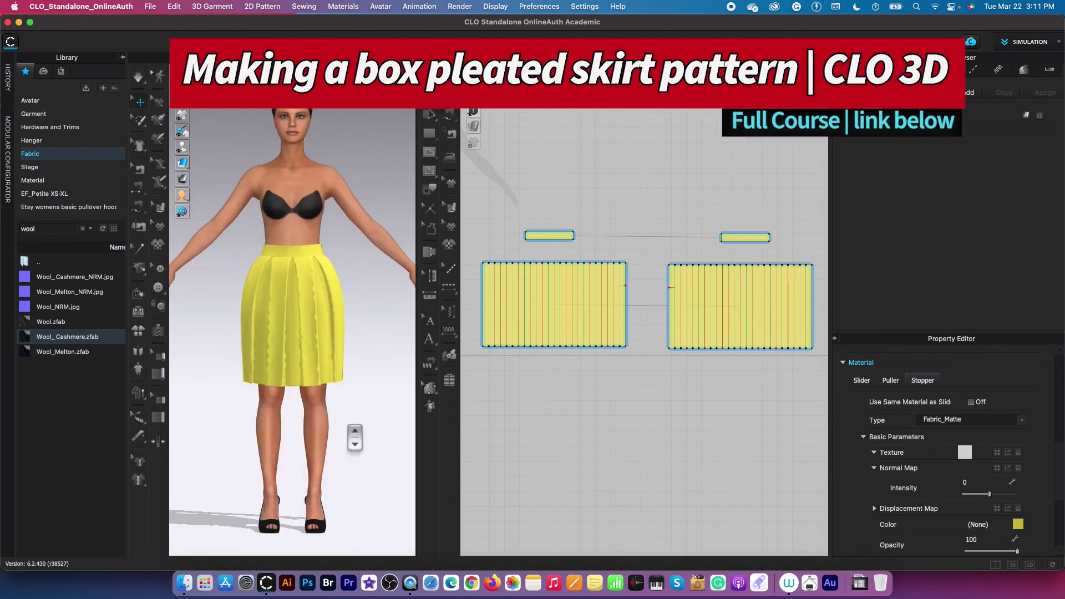